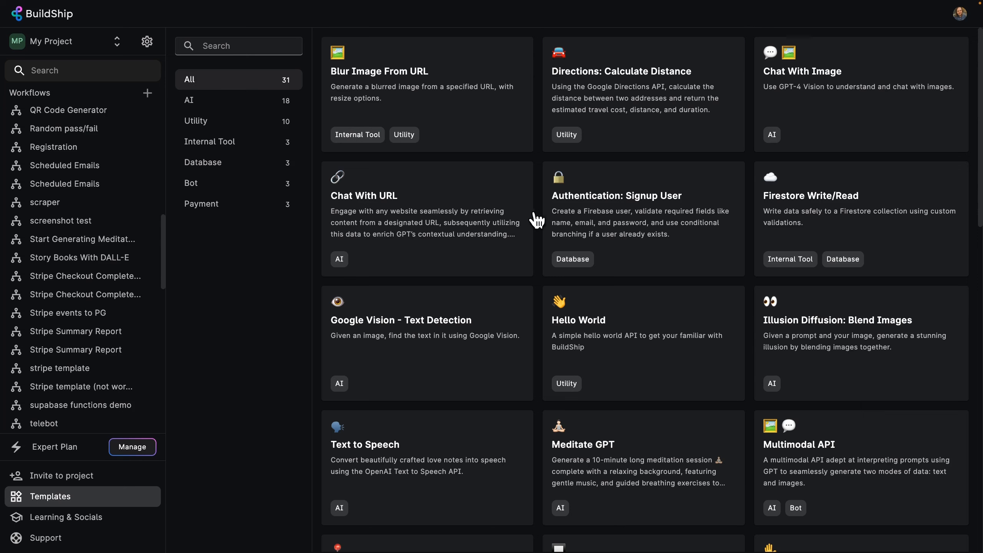
Browse the template library through the AI, Utility, Internal Tool, Database, Bot and Payment categories, then return to all templates.
scroll(542, 223, "down", 3)
scroll(542, 225, "down", 7)
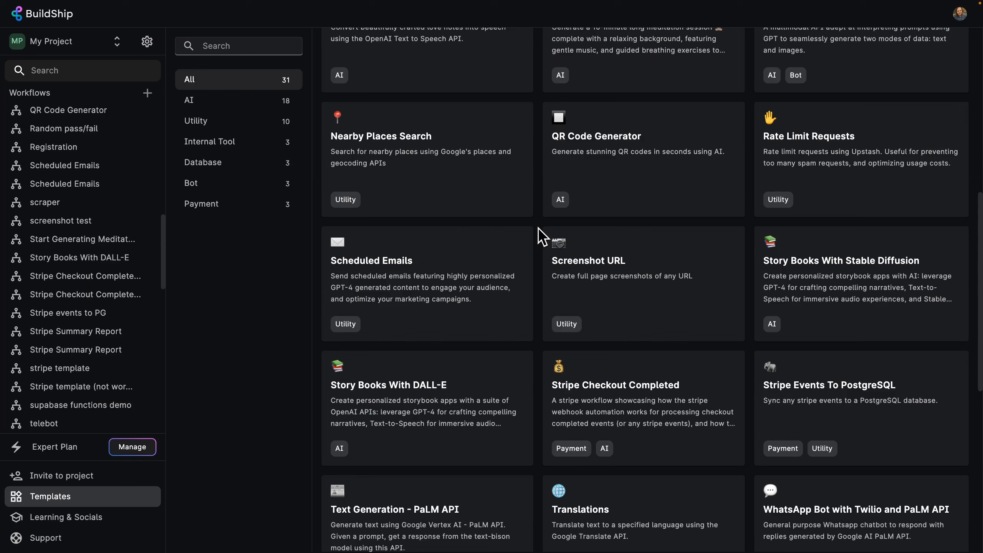
scroll(539, 229, "up", 10)
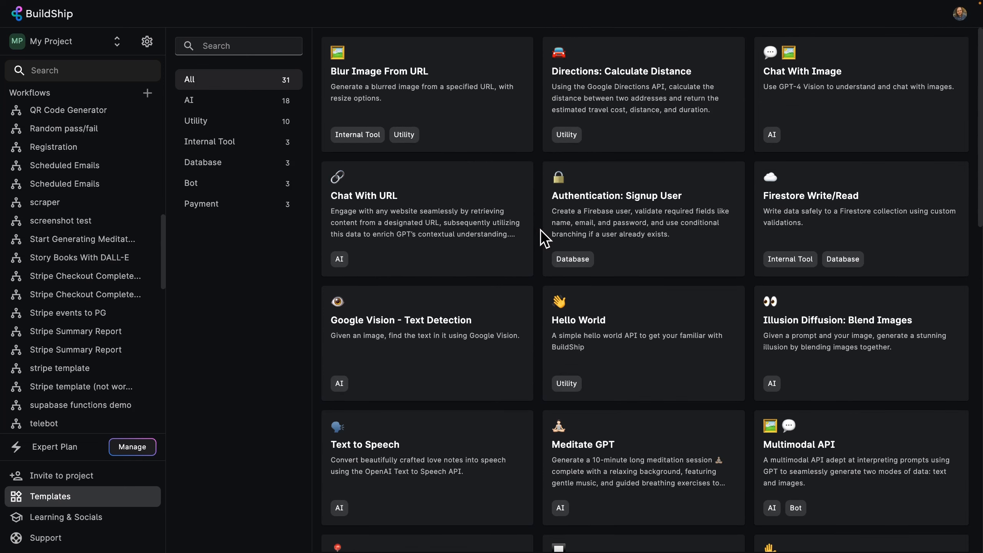
left_click(240, 103)
left_click(232, 124)
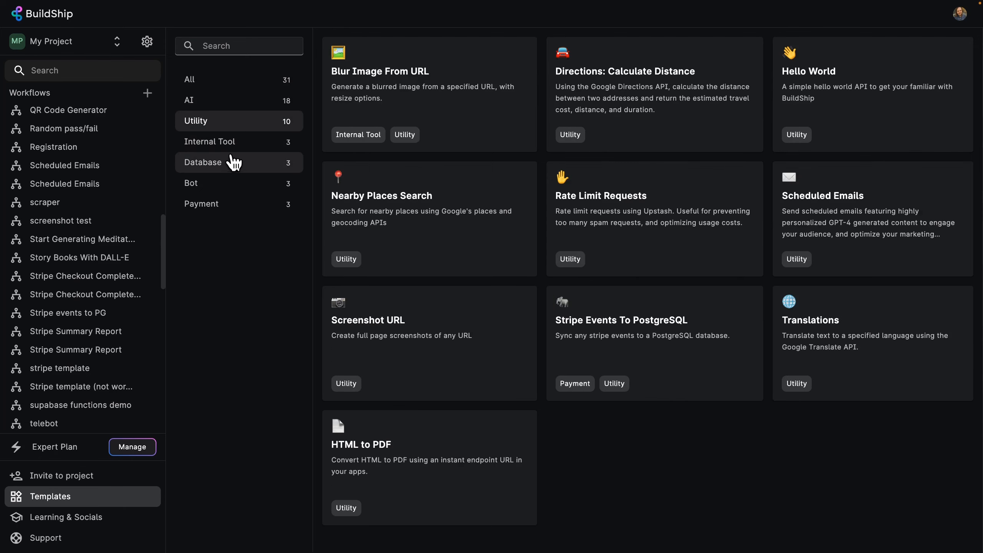
left_click(232, 144)
left_click(240, 169)
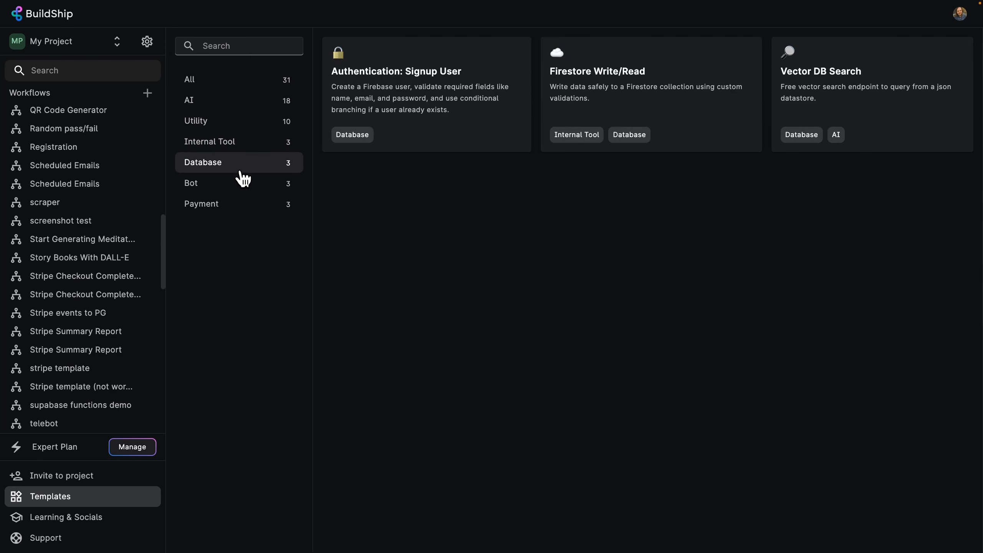
left_click(239, 184)
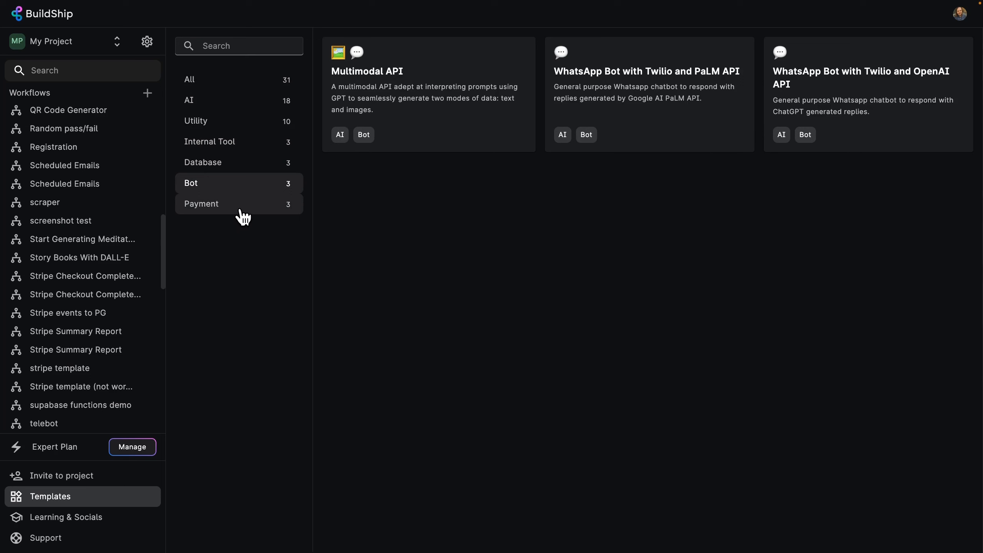
left_click(237, 211)
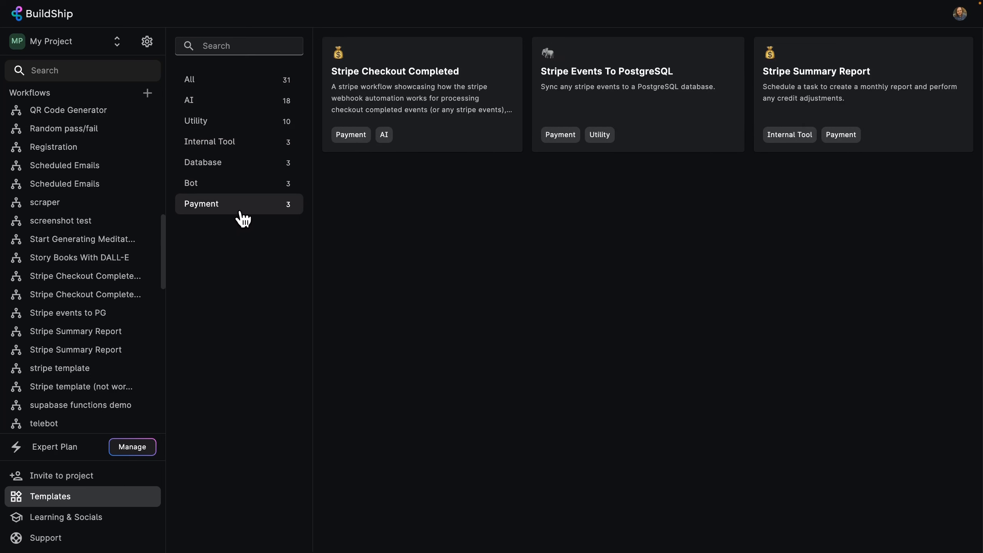
left_click(267, 88)
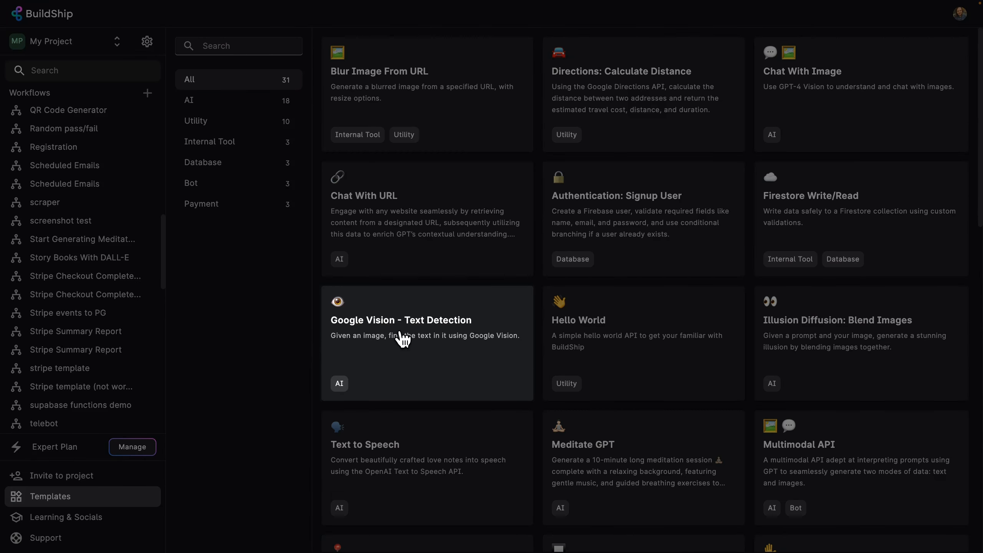
Create a workflow from the Google Vision - Text Detection template and read the text detection node's info on its Image URL input.
left_click(486, 363)
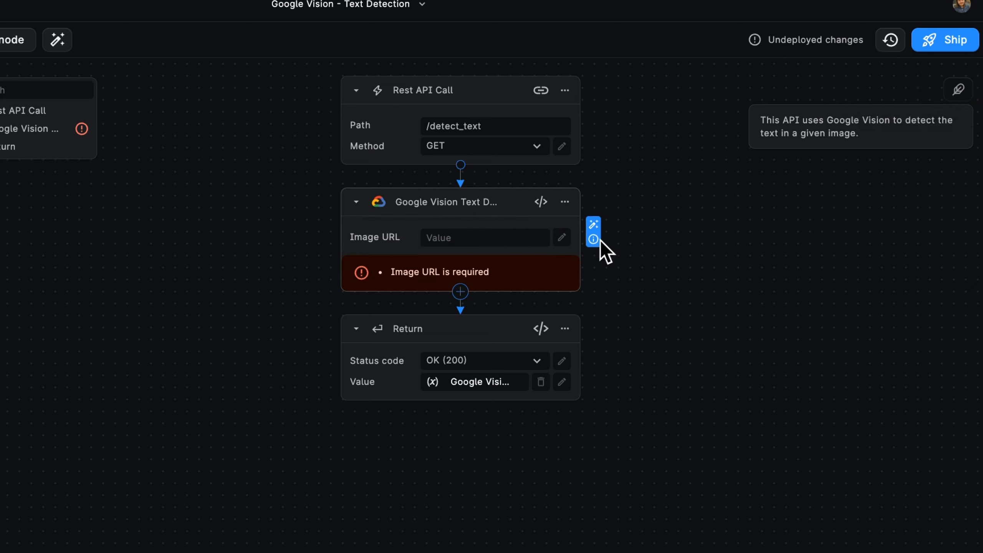
left_click(593, 239)
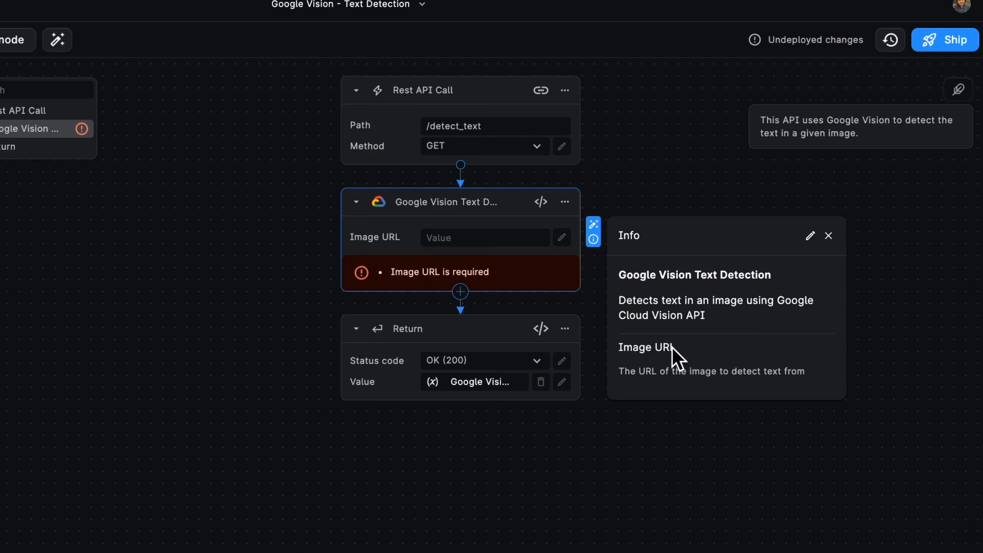
left_click_drag(631, 372, 717, 373)
left_click(481, 246)
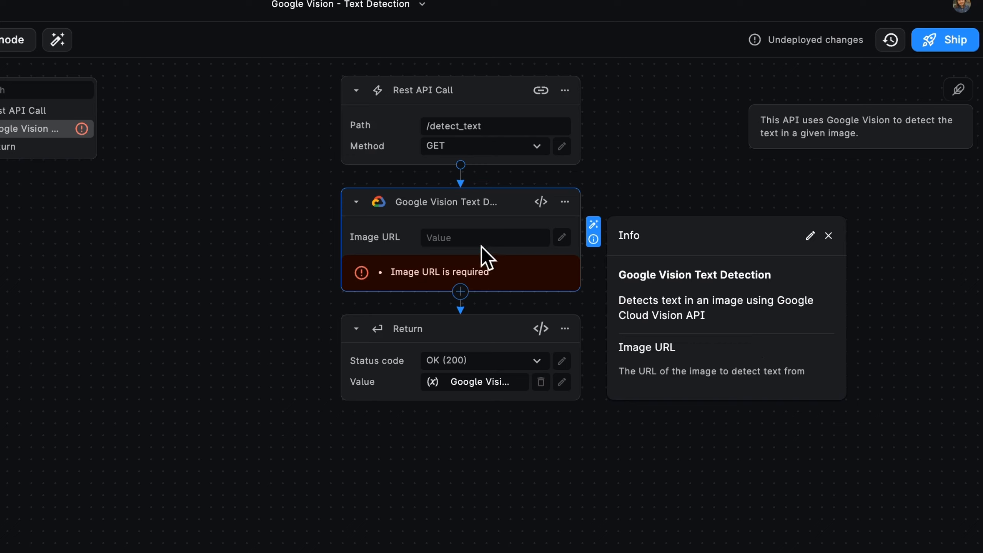
left_click(449, 244)
type("https://example.")
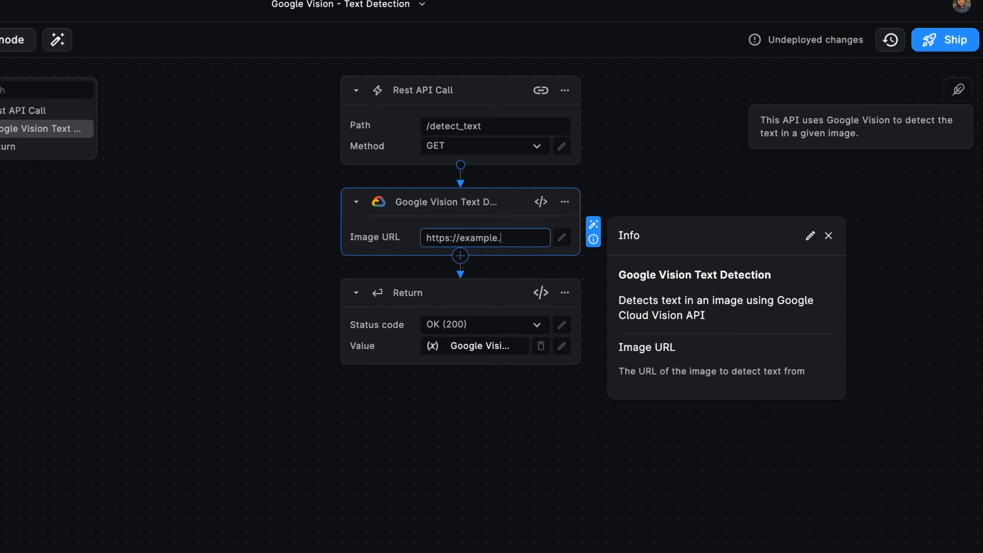
type("com/image.png")
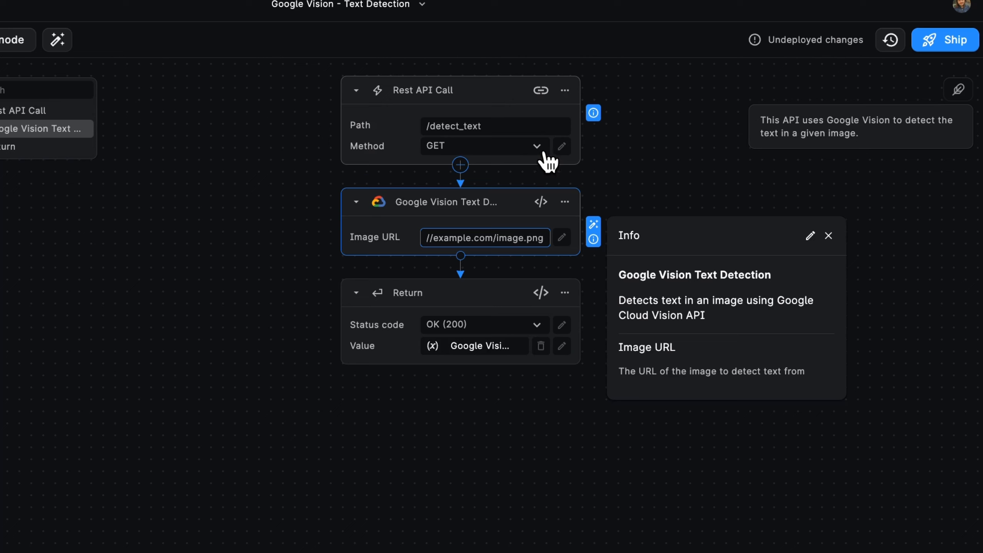
Set the Google Vision node's Image URL to the request's Query parameters variable followed by .image_url, and ship the workflow.
left_click(542, 237)
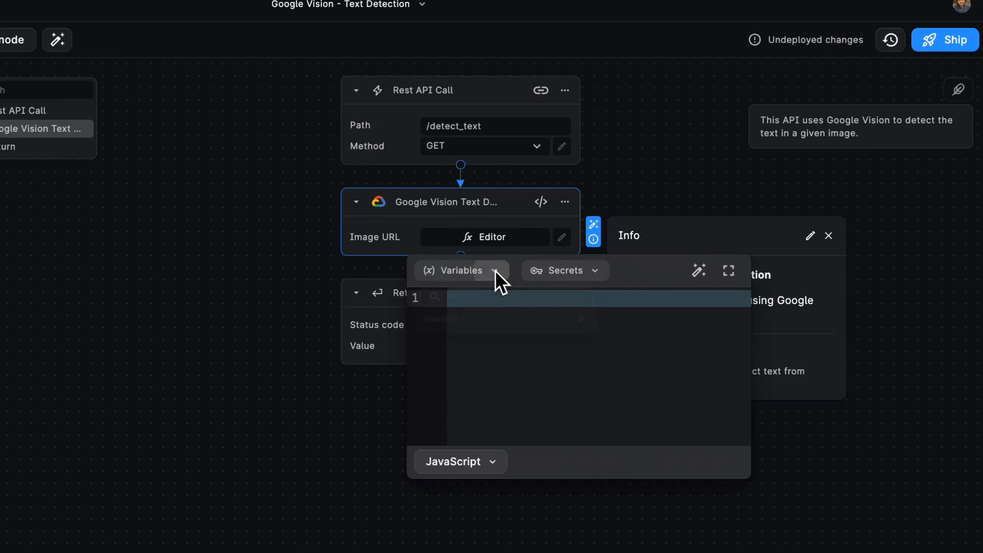
left_click(620, 335)
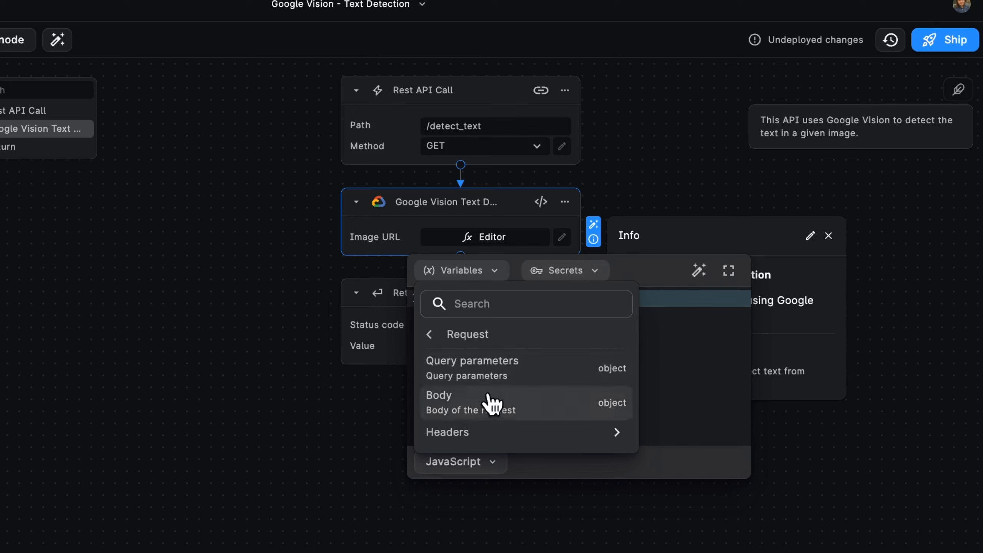
left_click(510, 373)
type(".")
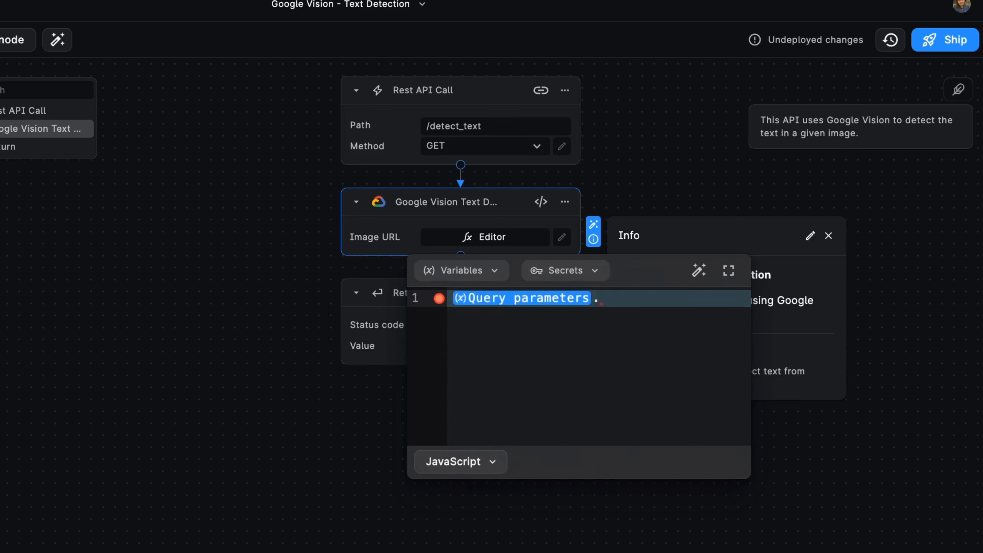
type("image_url")
left_click(665, 195)
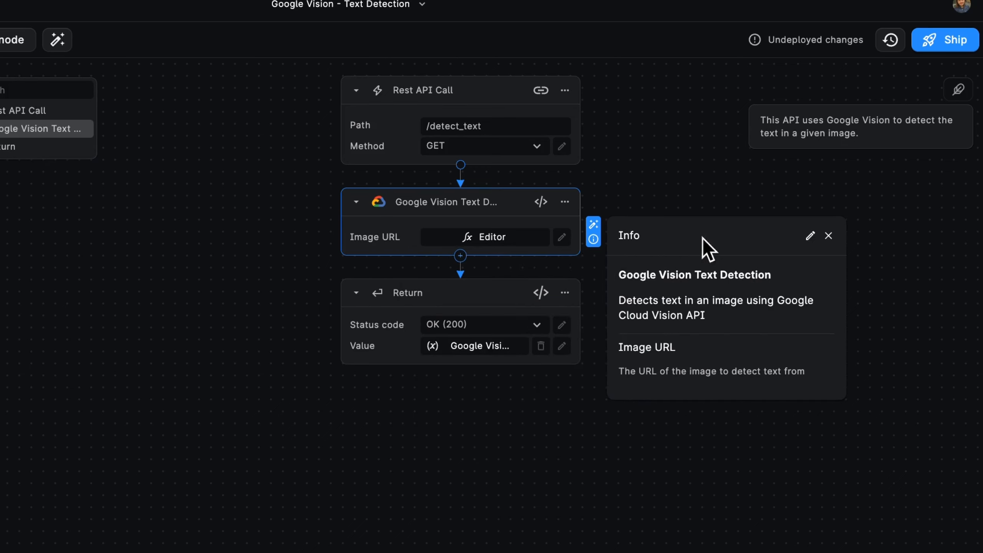
left_click(828, 235)
left_click(936, 42)
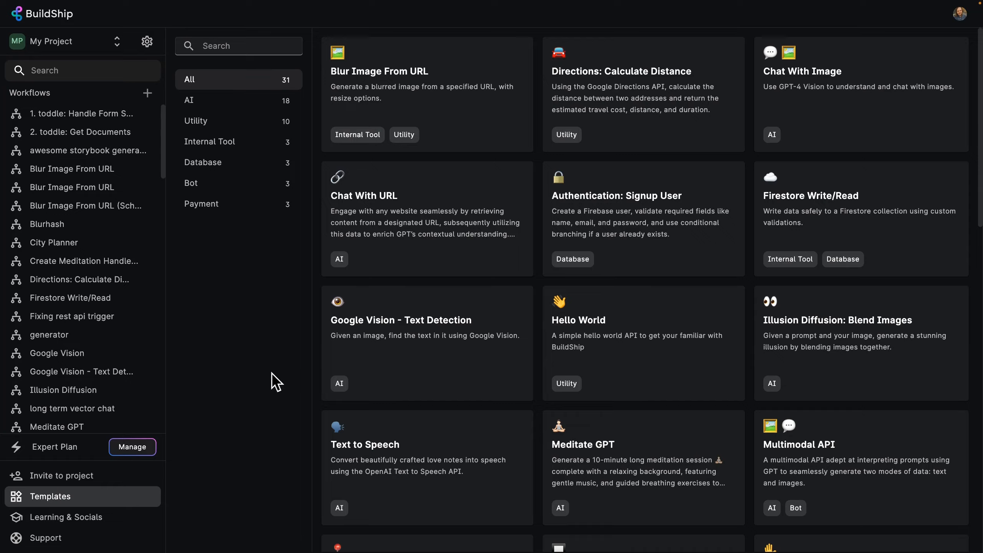
Search the templates for "llama23" and create a workflow from the Llama 2 Content Generation template.
left_click(259, 46)
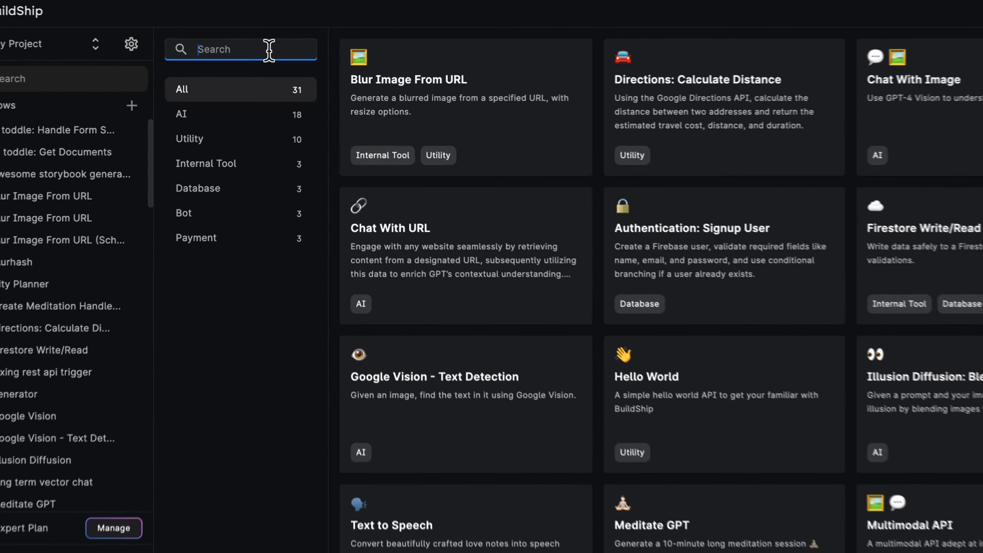
type("llama23")
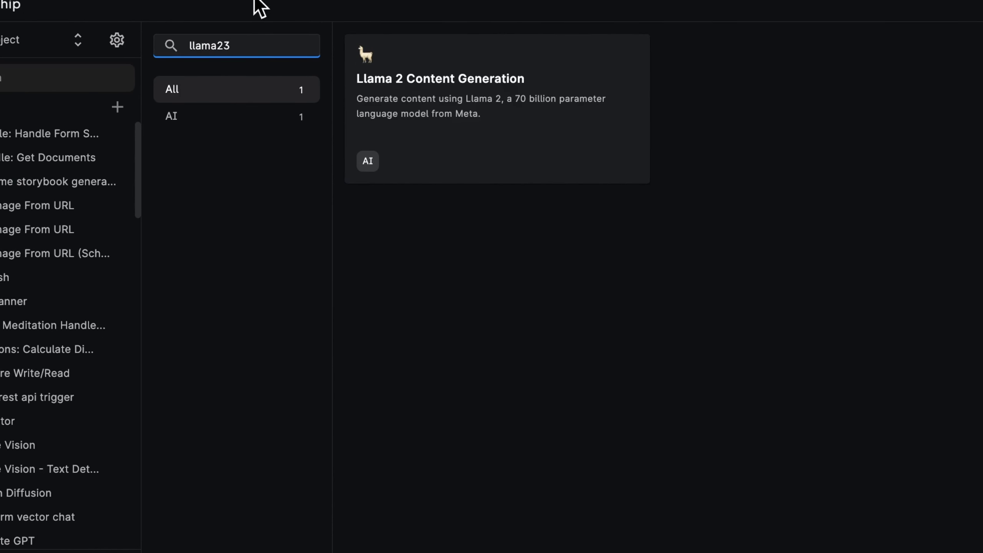
left_click(528, 149)
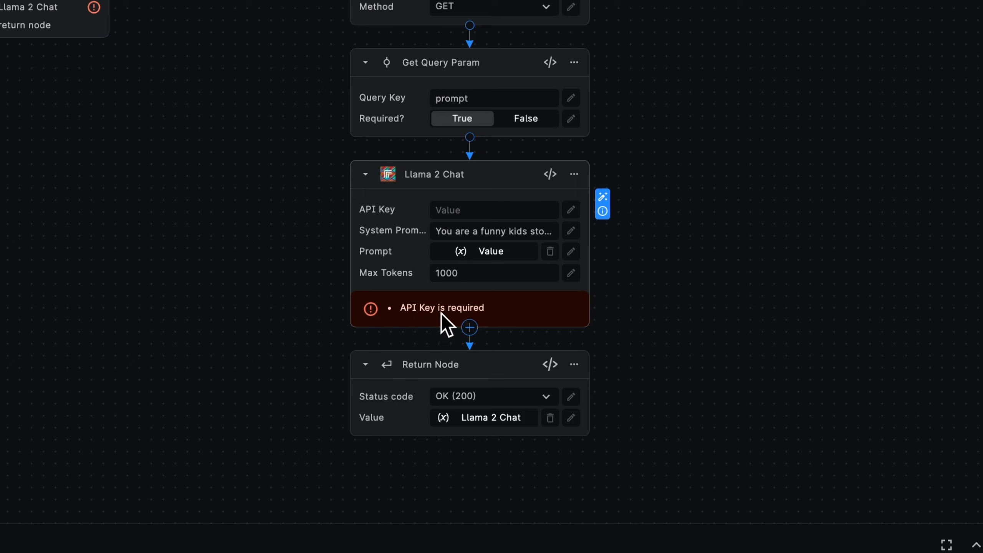
Open the Llama 2 Chat node's info and set its API Key to the stored secret named replicate.
mouse_move(384, 210)
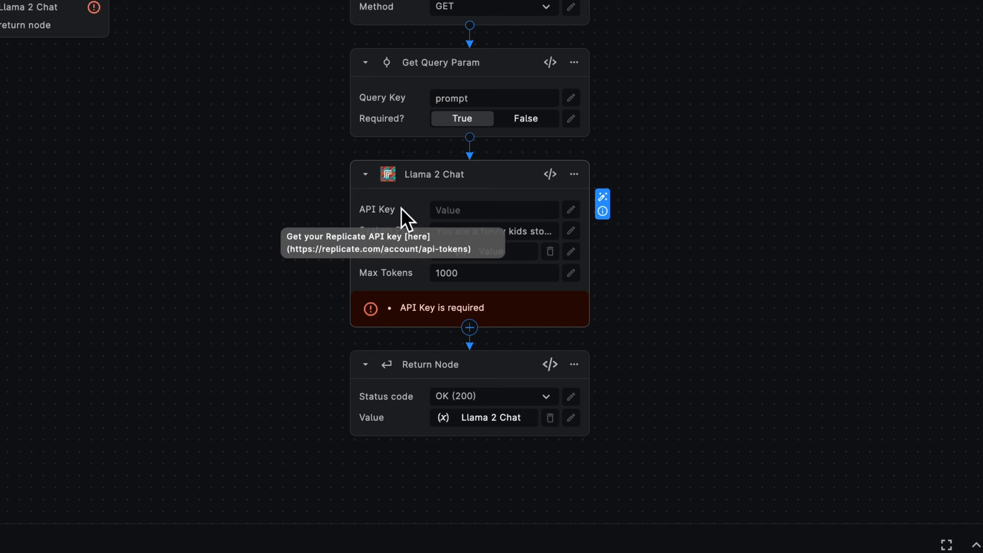
left_click(601, 213)
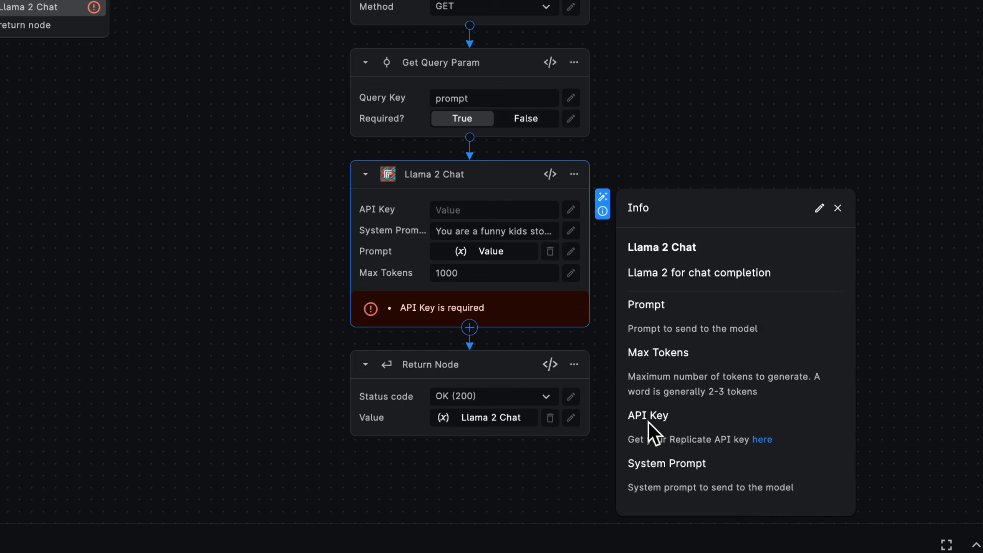
left_click(570, 211)
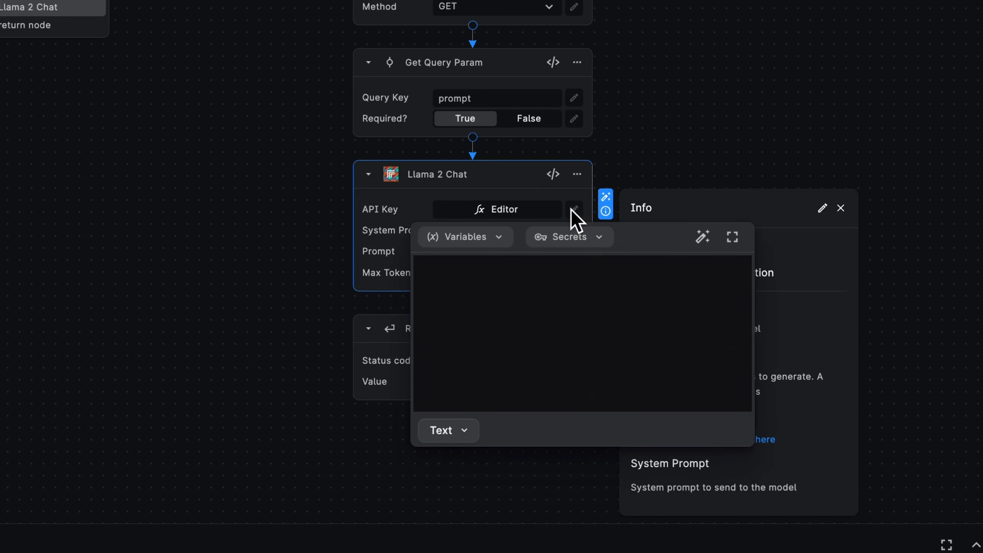
left_click(607, 250)
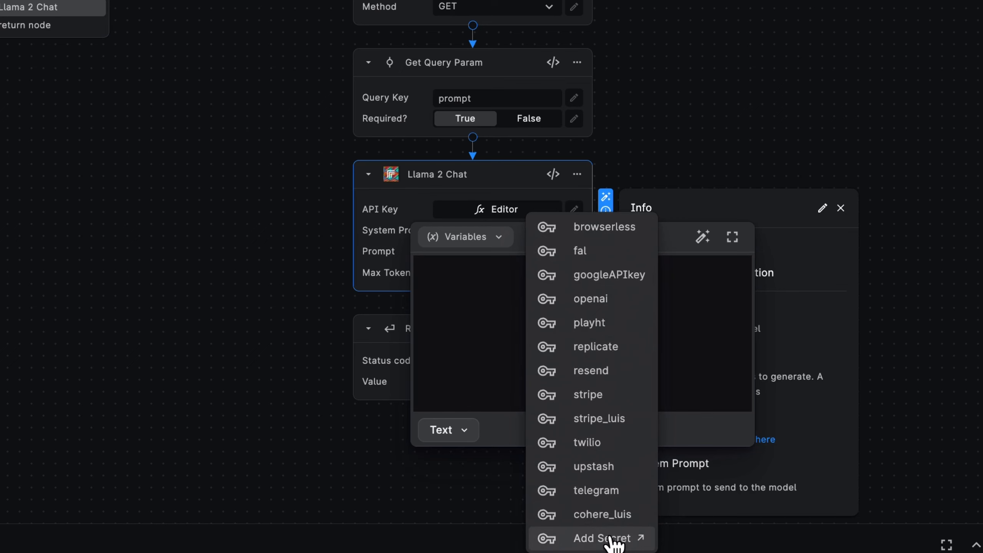
left_click(596, 346)
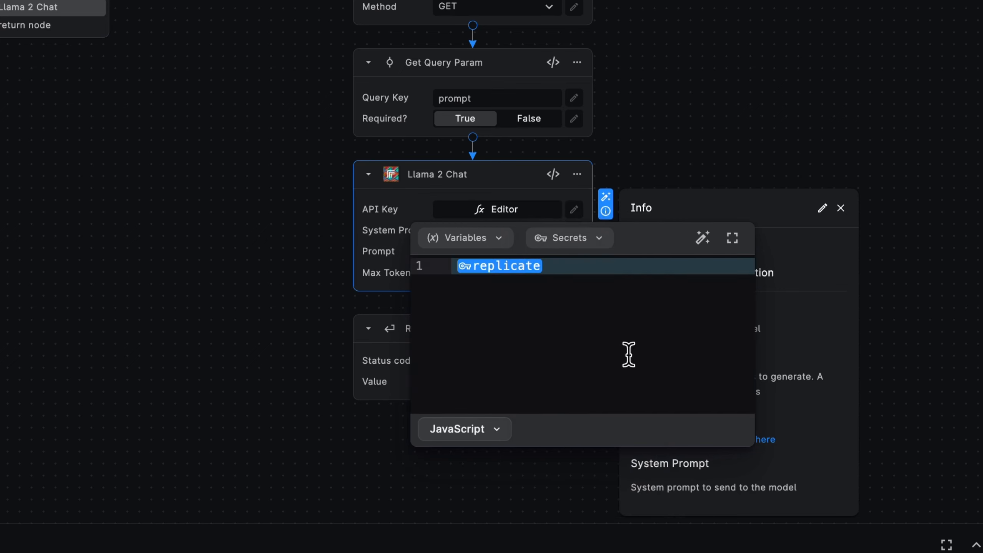
left_click(676, 154)
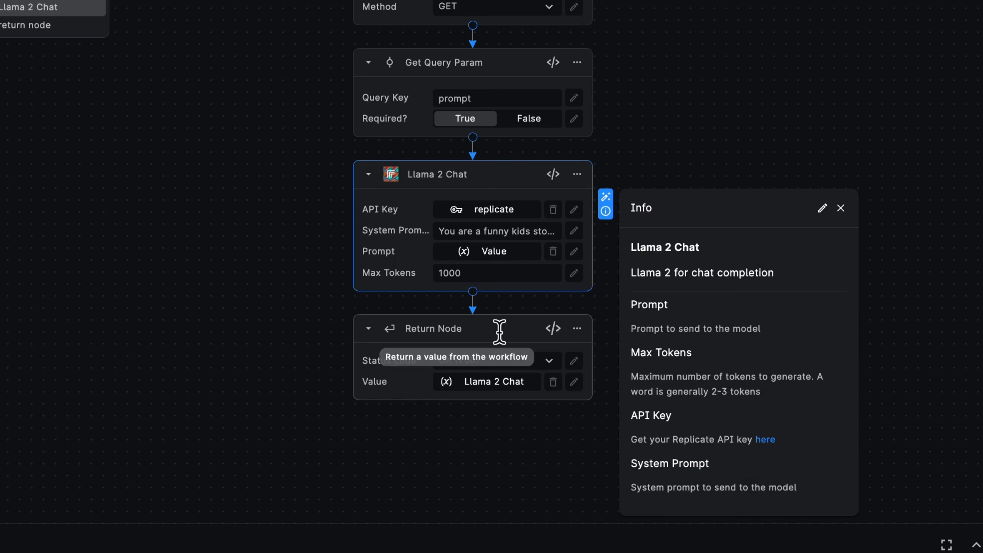
Deselect the Llama 2 Chat node and return to the template library.
left_click(256, 346)
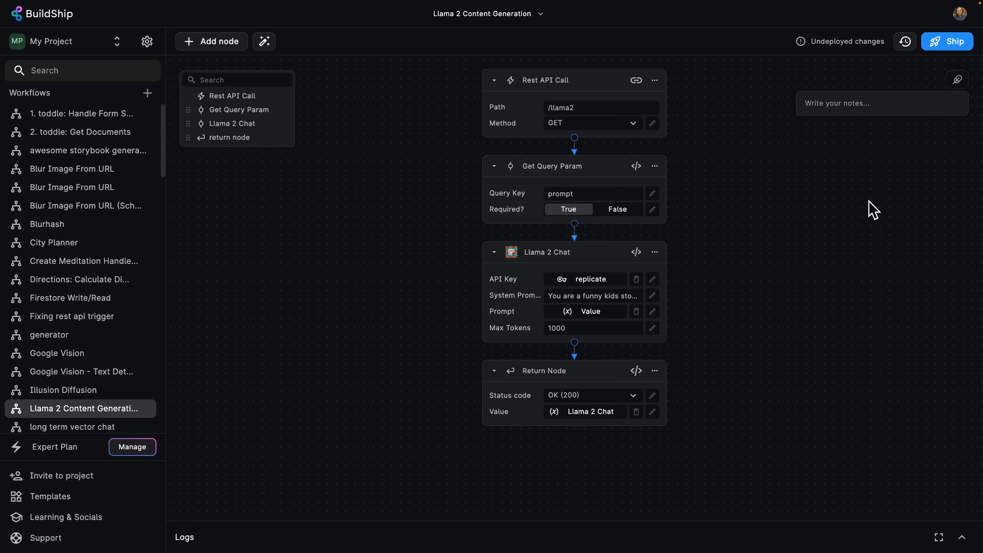
left_click(68, 499)
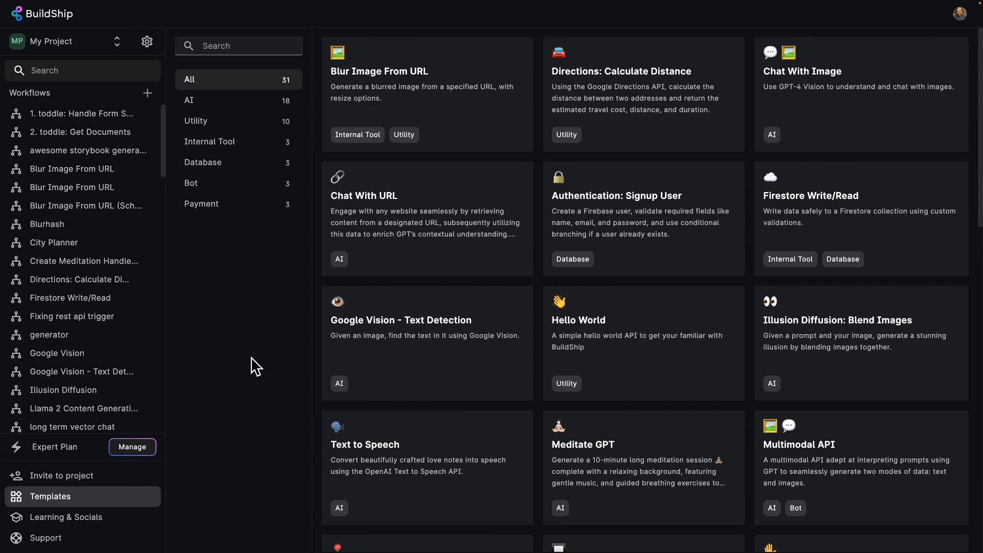